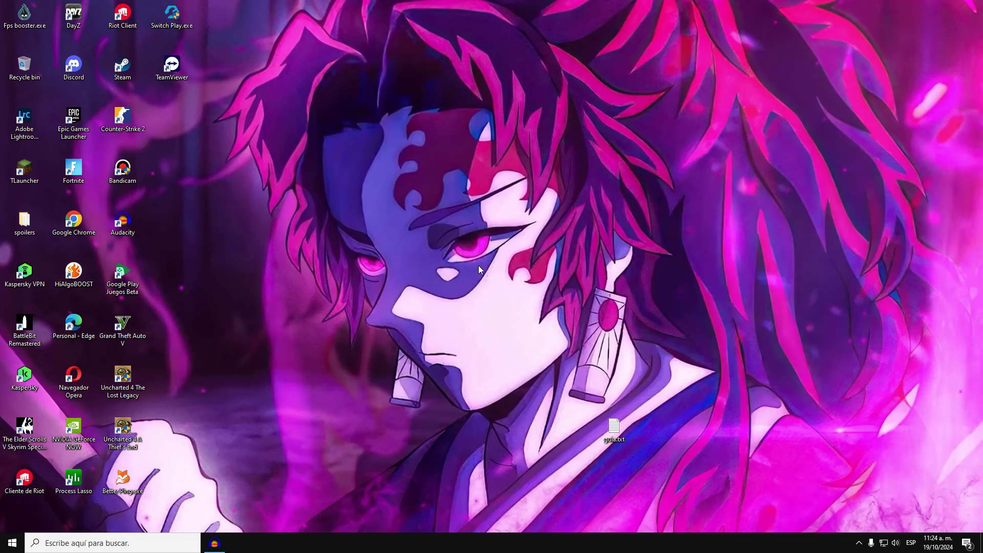
Search Windows for "pla" and open the power plan selection settings (Elegir un plan de energía).
left_click(100, 544)
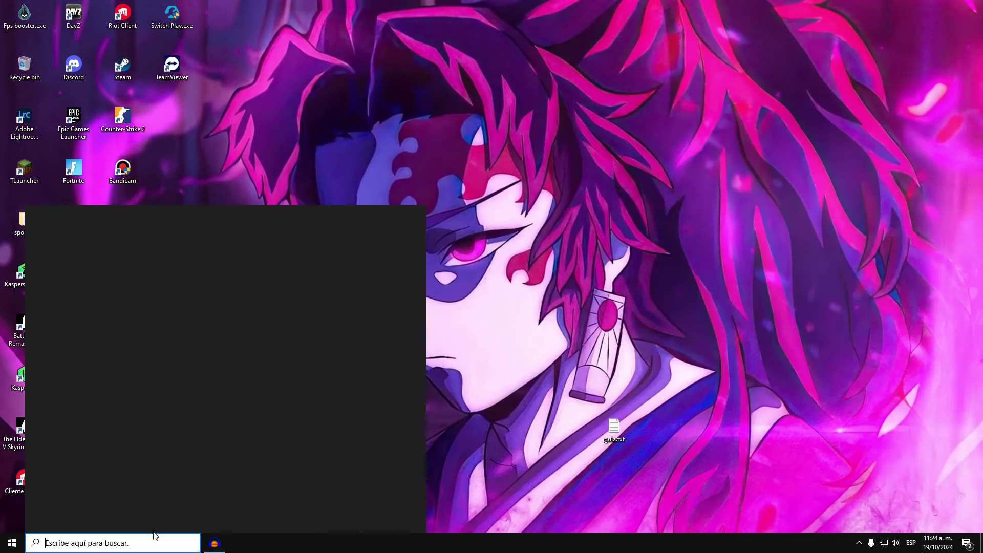
type("plab")
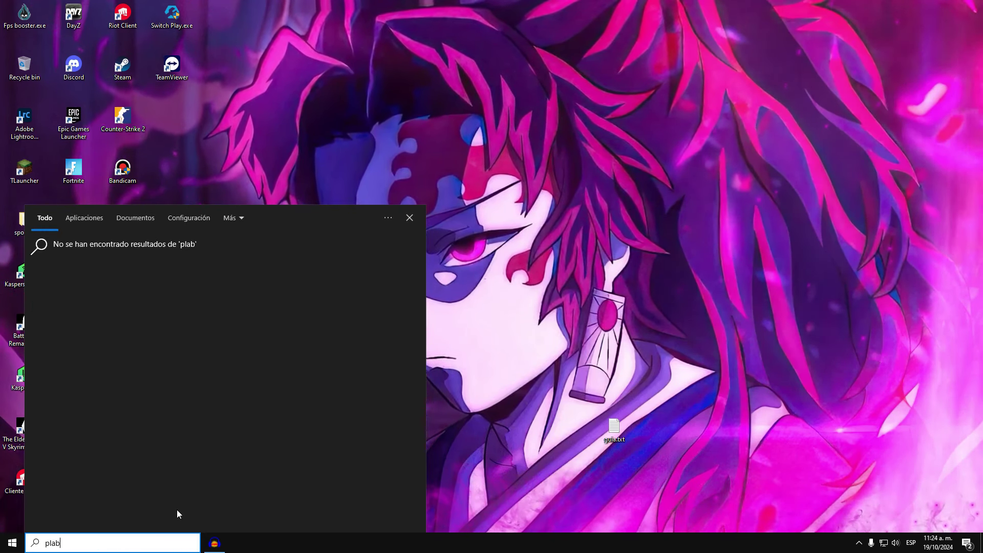
key("BackSpace")
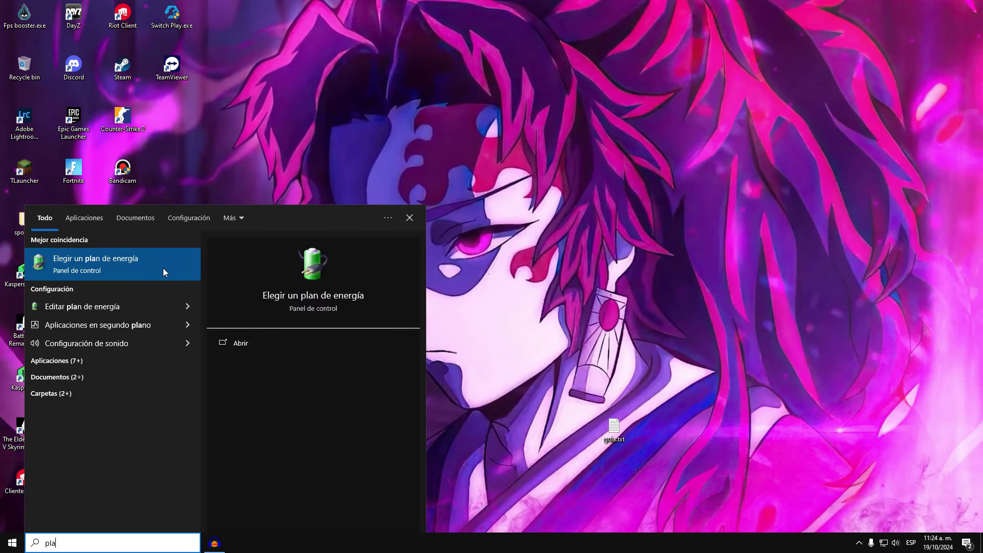
left_click(164, 271)
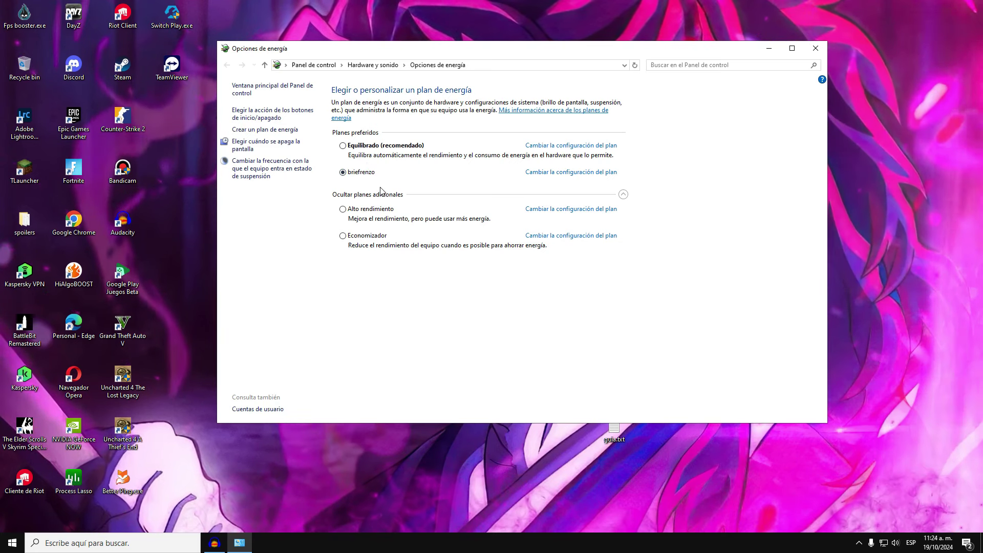
Open the advanced power settings of the briefrenzo plan.
left_click(543, 178)
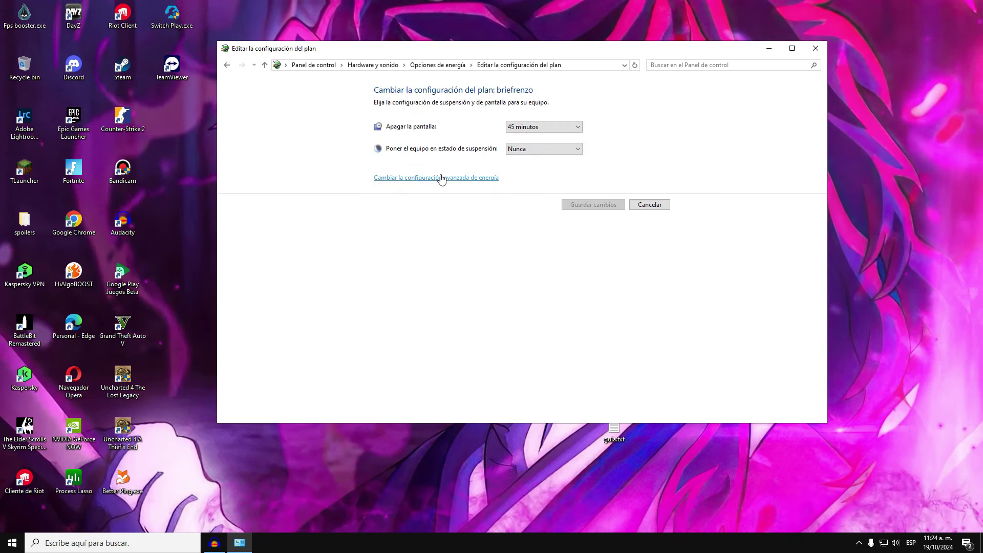
left_click(441, 178)
left_click_drag(140, 44, 527, 138)
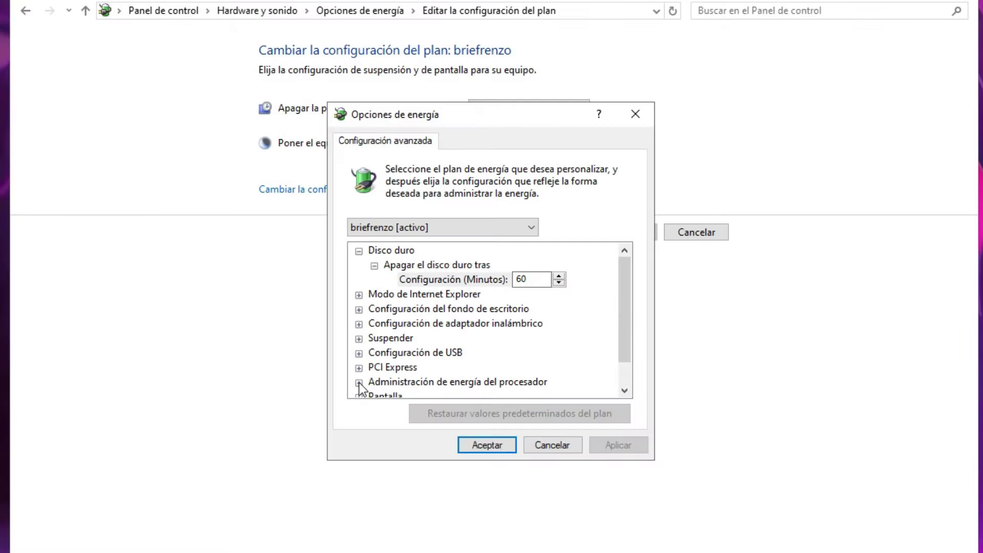
Examine the options under Administración de energía del procesador in the advanced power settings and close them.
left_click(359, 382)
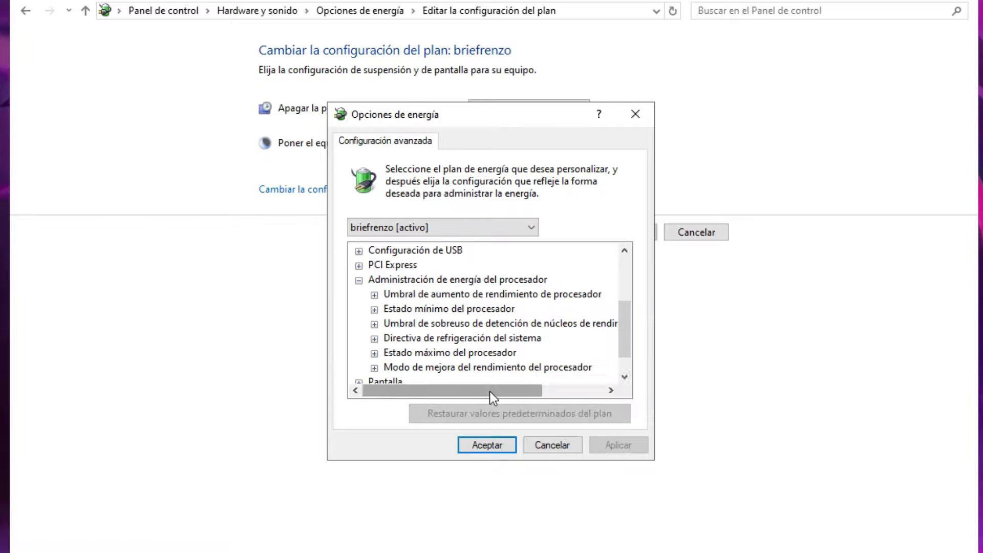
left_click_drag(487, 388, 394, 382)
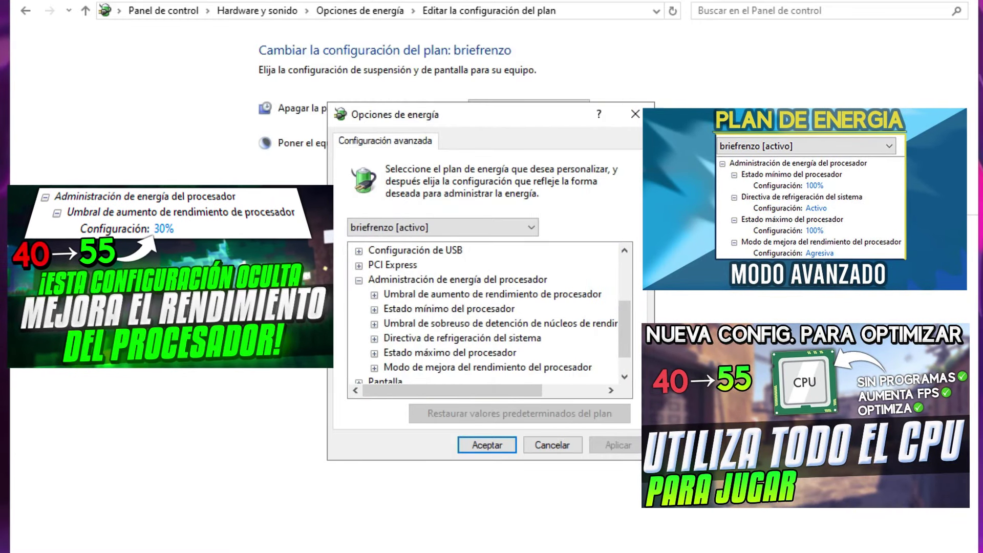
left_click(630, 115)
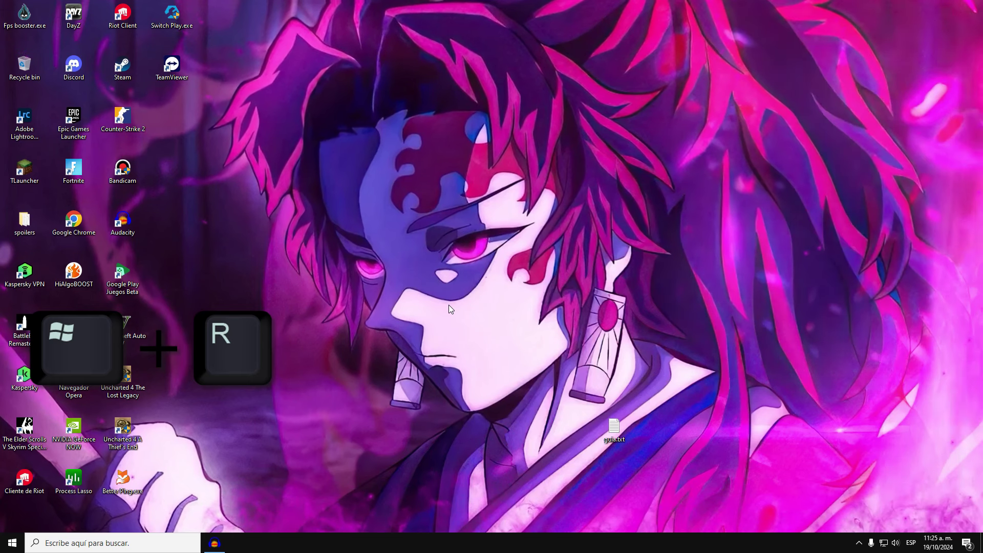
Open the Registry Editor by running the regedit command.
key("super+r")
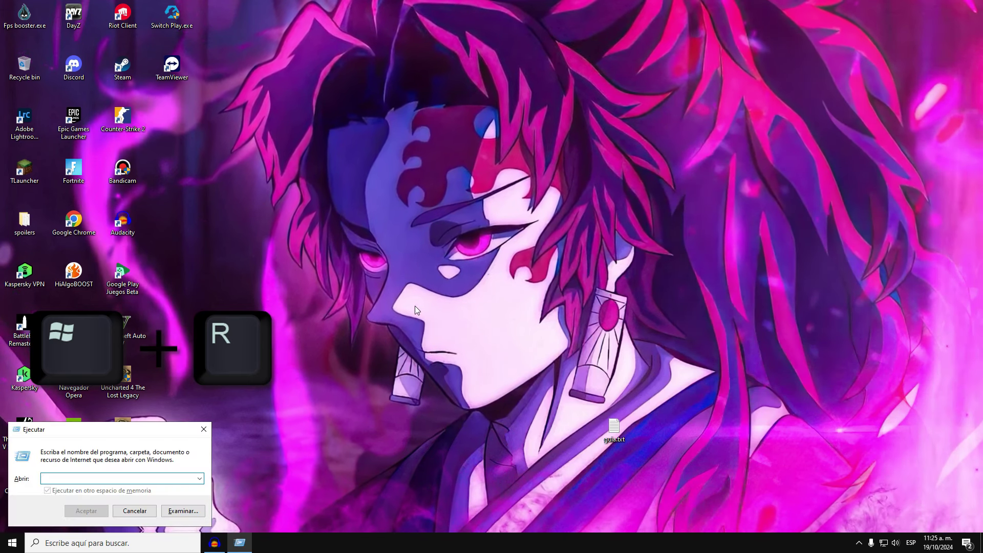
type("re")
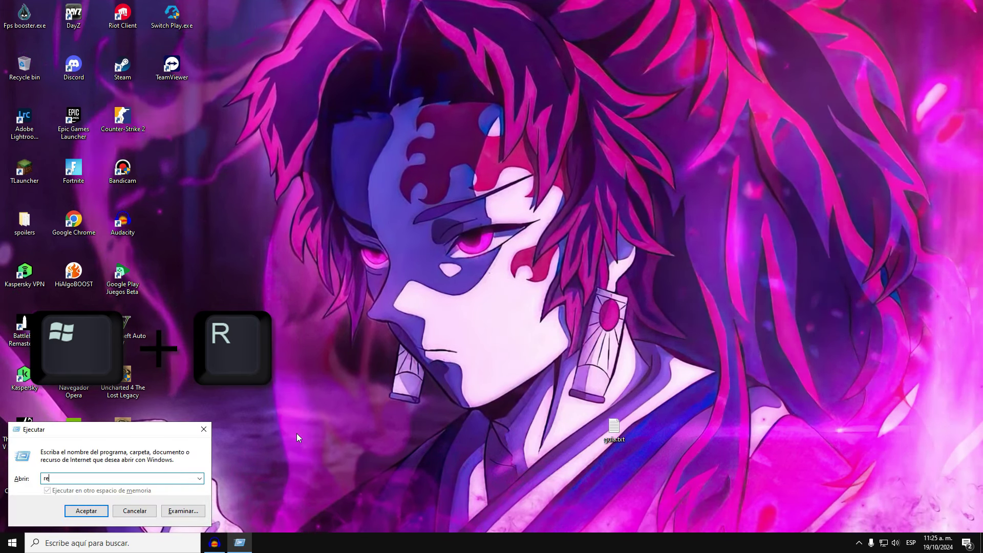
type("gedit")
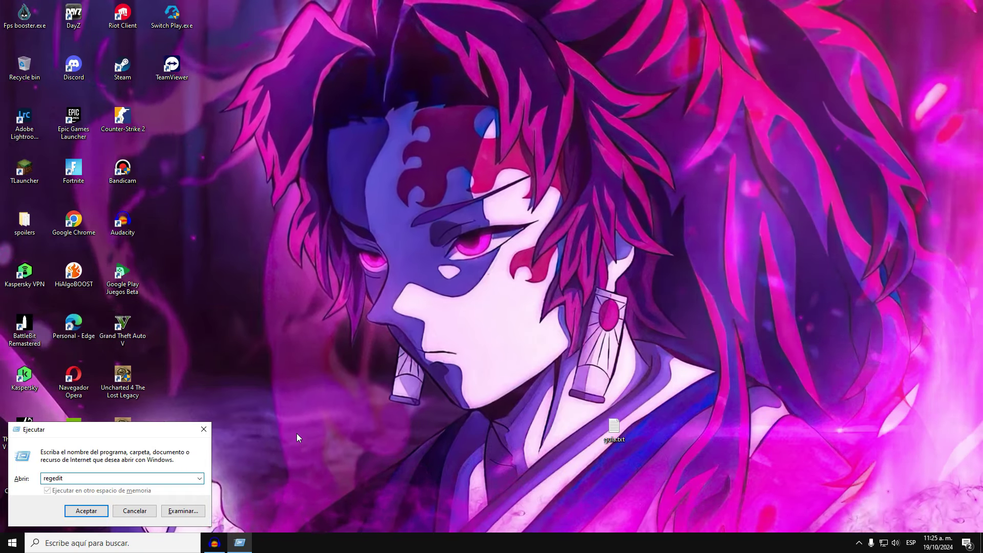
key("Return")
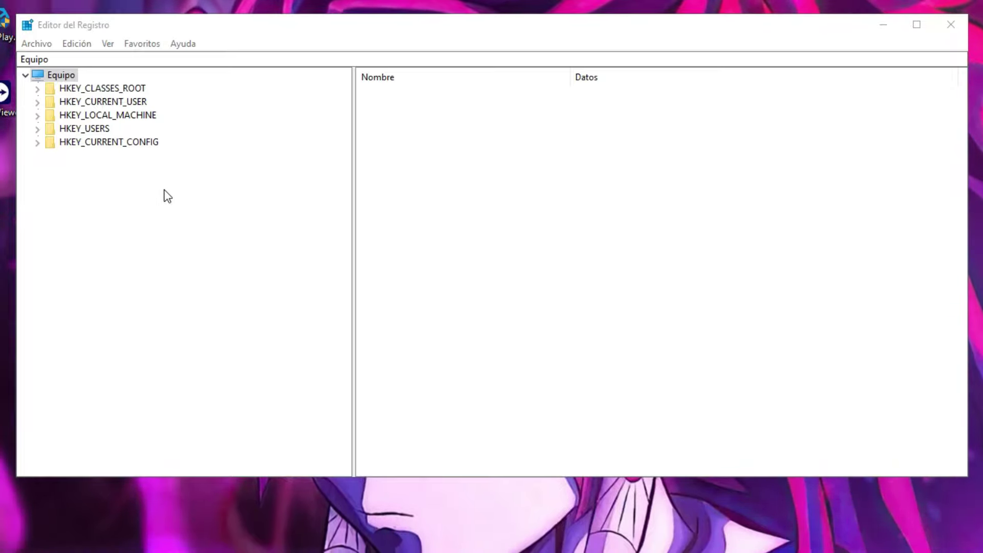
Expand the registry tree down to HKEY_LOCAL_MACHINE\SYSTEM\CurrentControlSet\Control.
left_click(37, 115)
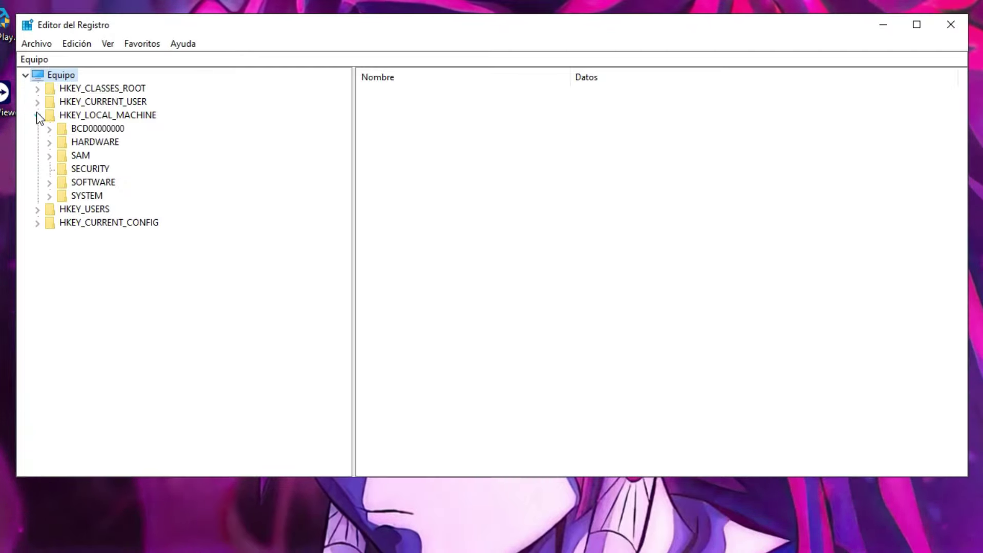
left_click(50, 195)
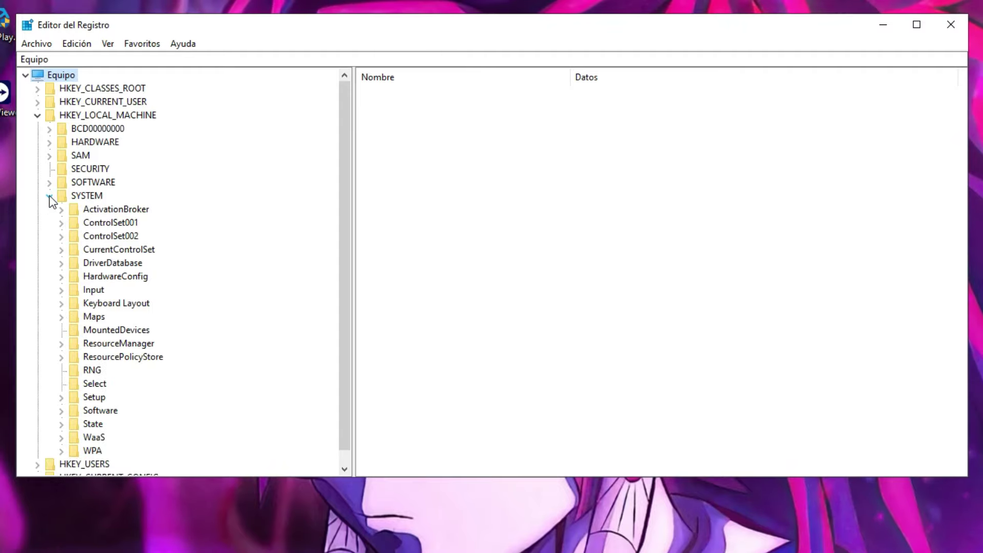
left_click(60, 249)
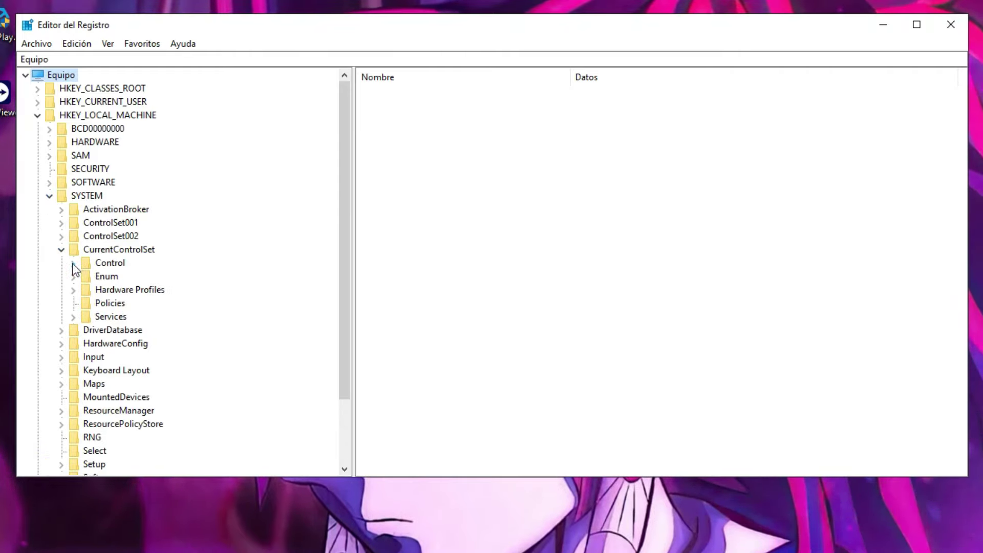
left_click(73, 262)
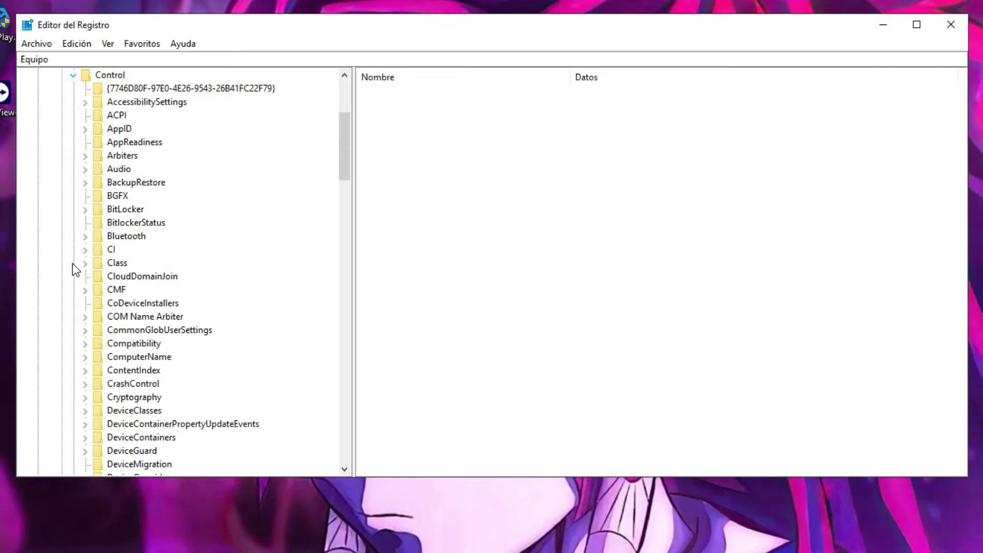
Find the Power key under Control and expand it down to its PowerSettings subkeys.
scroll(125, 356, "down", 8)
scroll(126, 357, "down", 20)
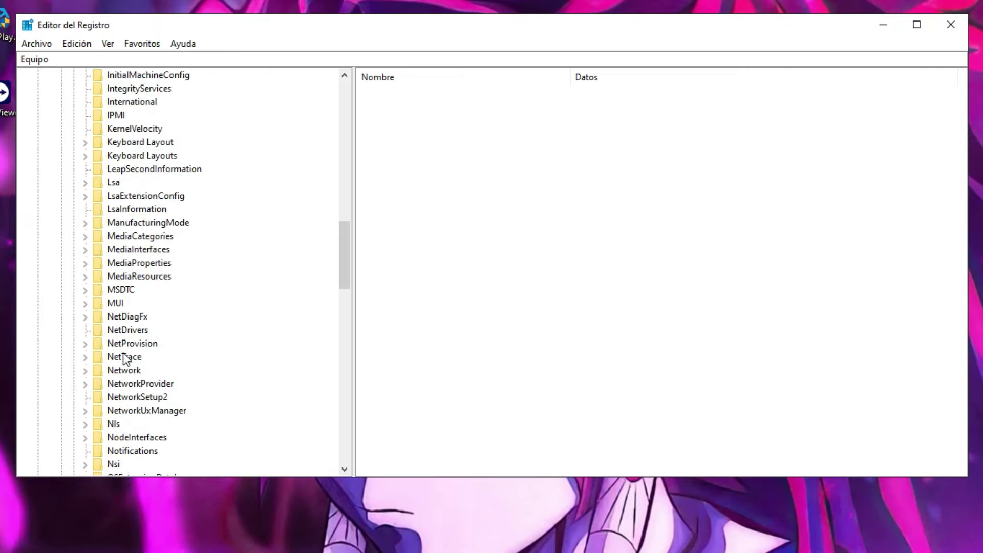
scroll(125, 356, "down", 5)
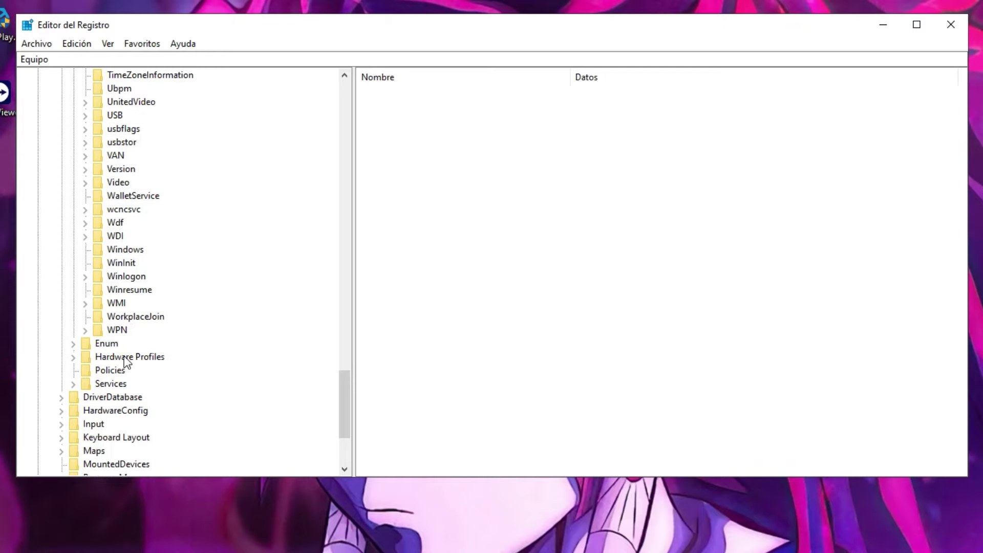
scroll(124, 356, "up", 13)
scroll(125, 360, "up", 1)
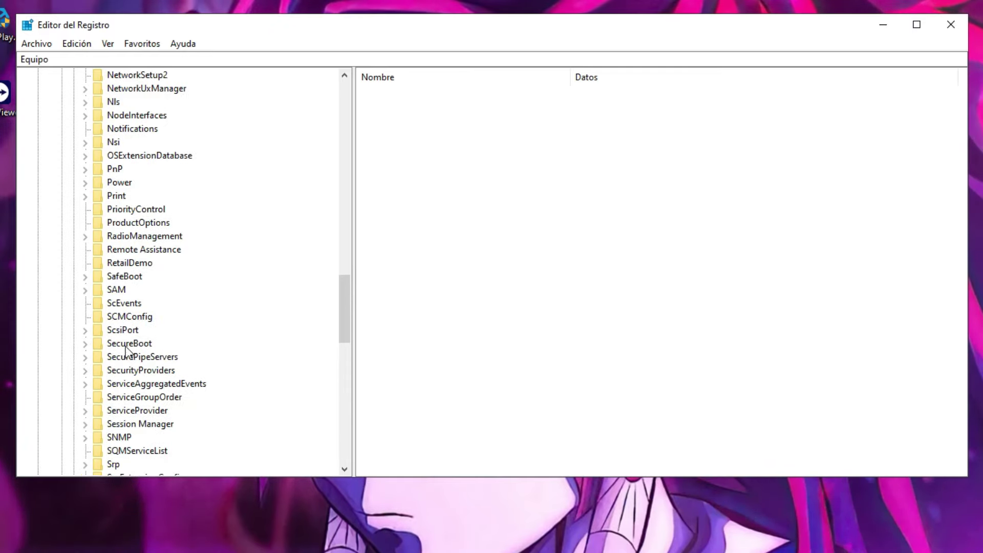
left_click(85, 183)
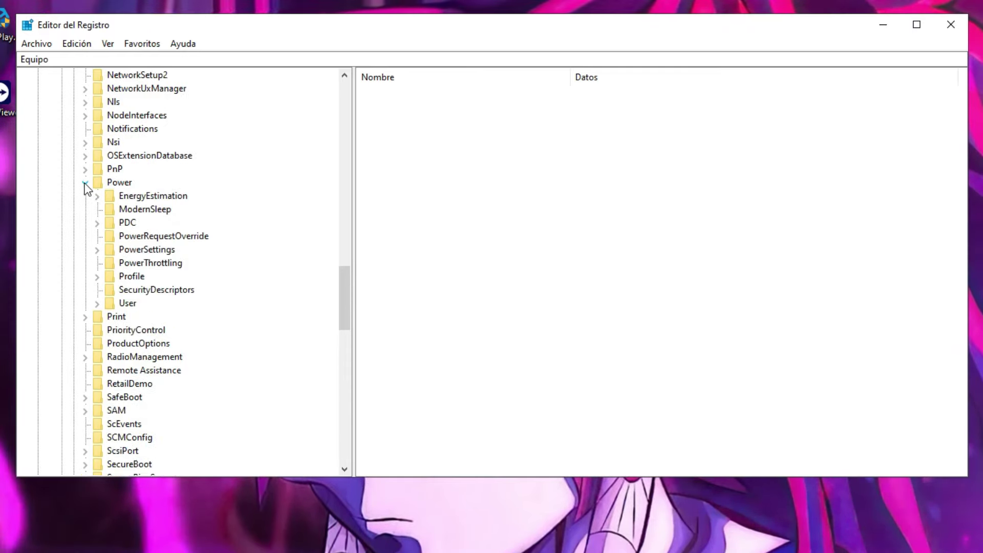
left_click(97, 249)
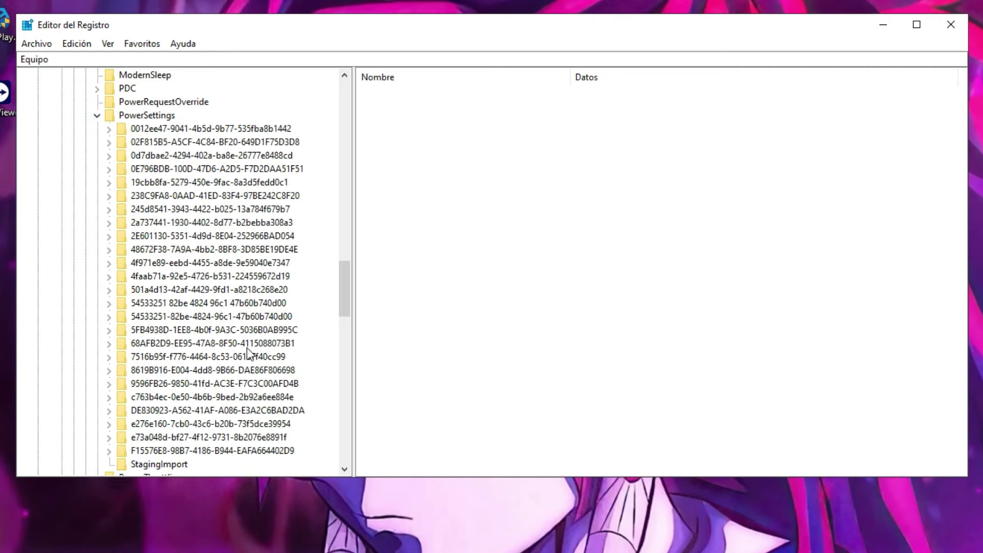
scroll(304, 353, "down", 1)
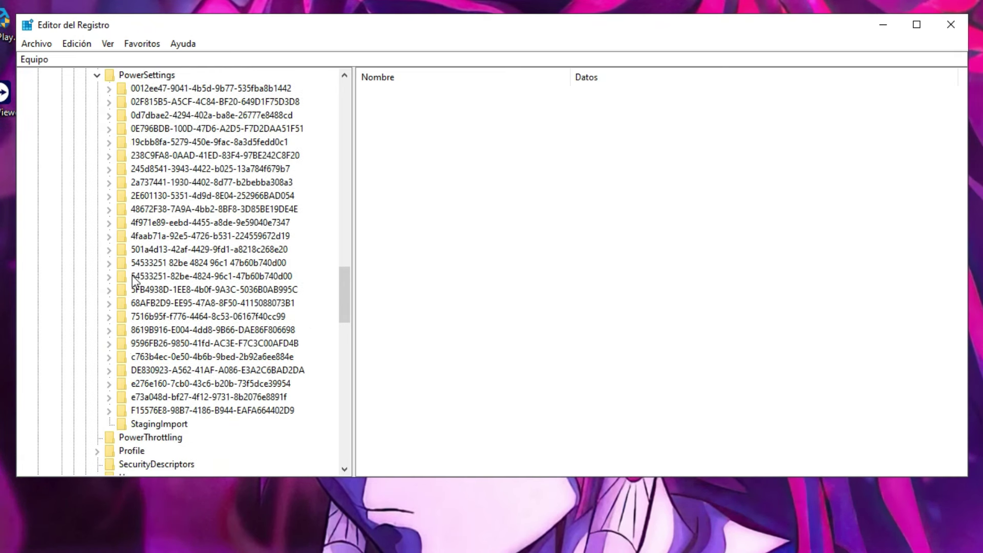
left_click(110, 276)
scroll(178, 108, "up", 1)
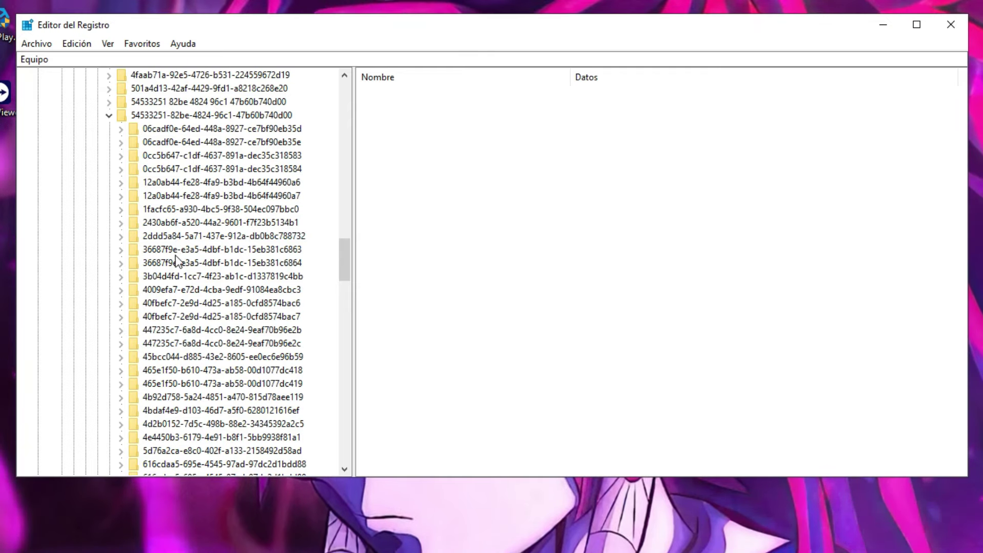
Set the Attributes DWORD of the 40fbefc7-2e9d-4d25-a185-0cfd8574bac6 key to 2.
left_click(131, 306)
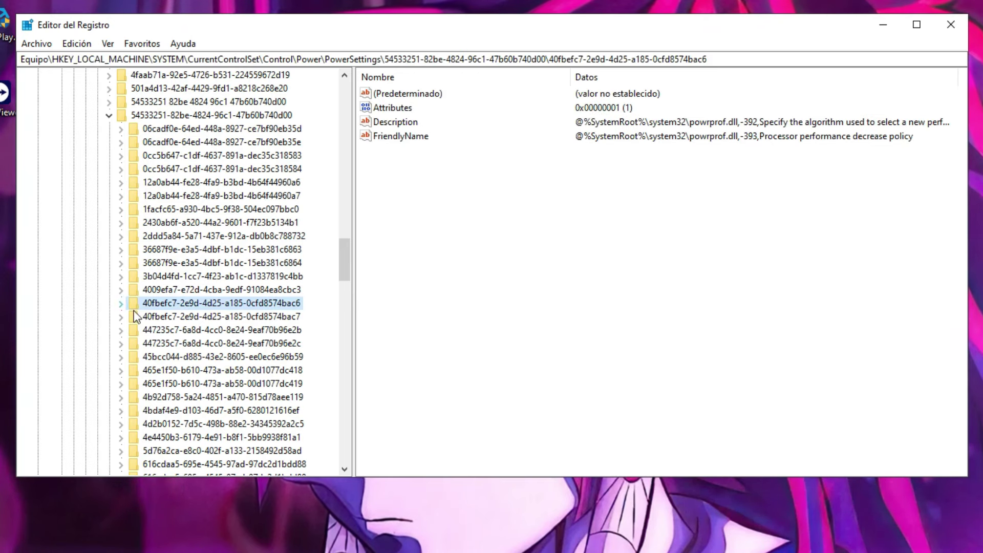
left_click(364, 112)
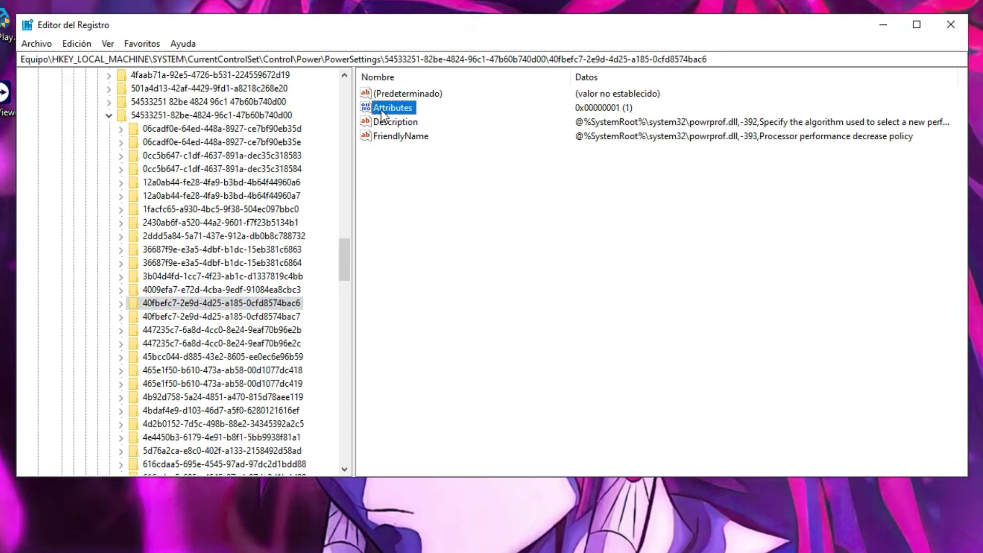
double_click(367, 110)
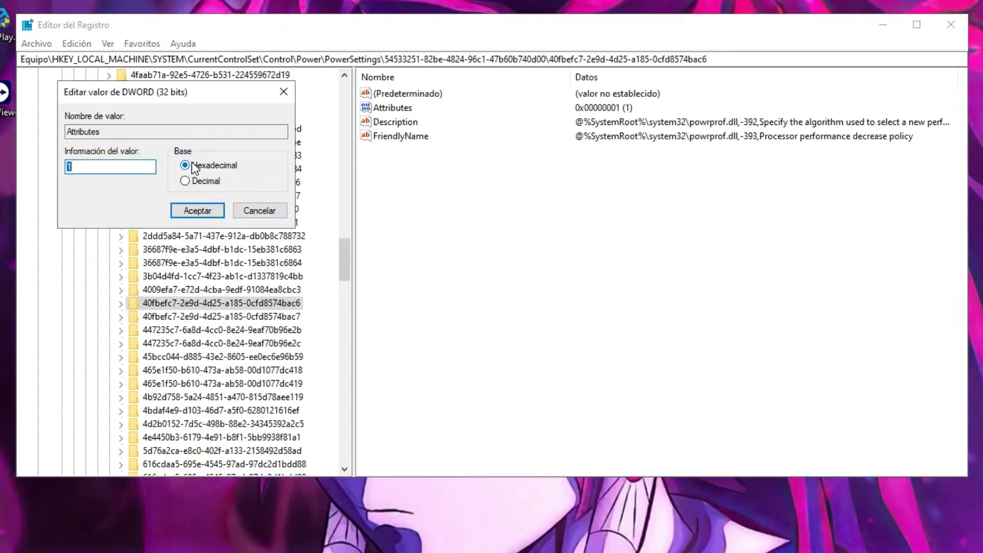
type("2")
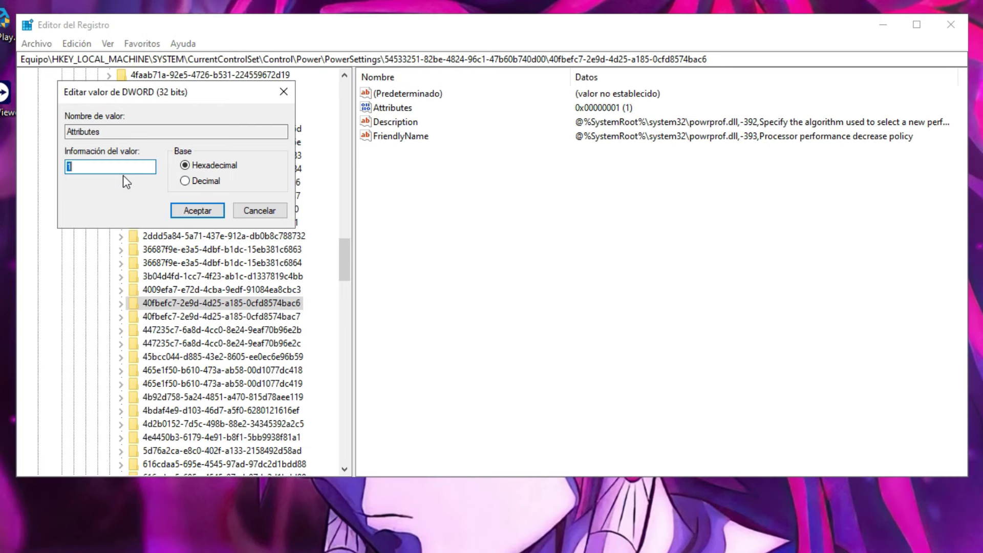
left_click(187, 211)
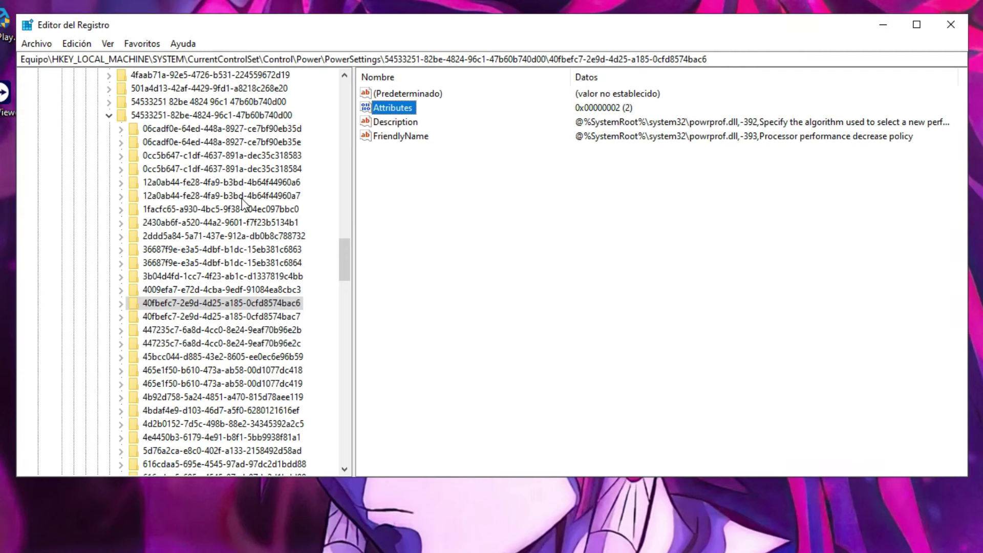
Set the Attributes DWORD of the 12a0ab44-fe28-4fa9-b3bd-4b64f44960a6 key to 2 and close the Registry Editor.
left_click(216, 183)
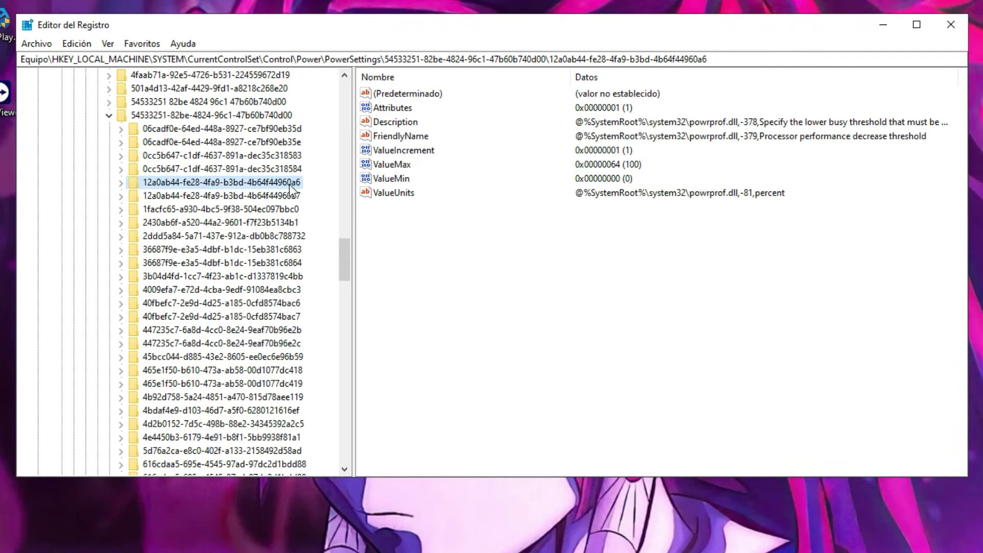
double_click(387, 109)
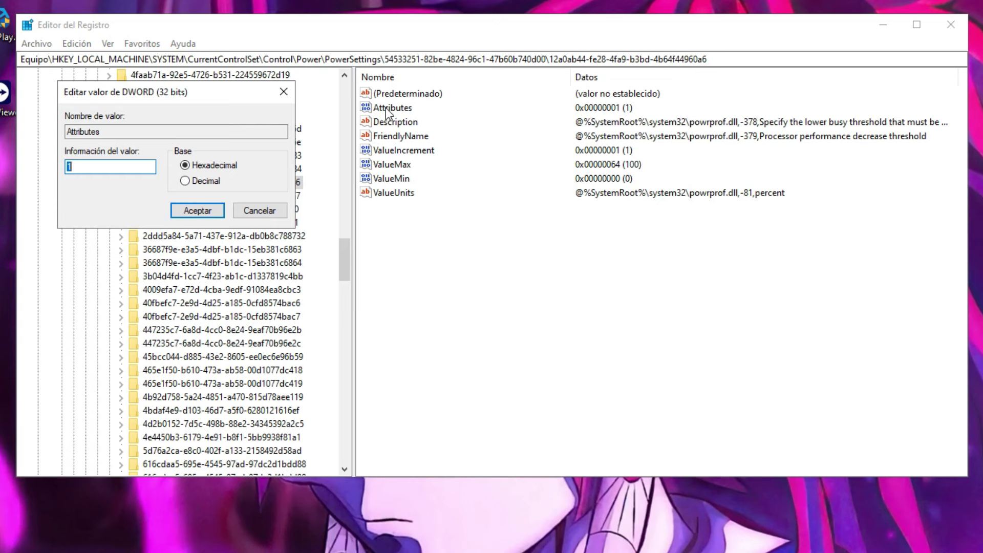
left_click(217, 211)
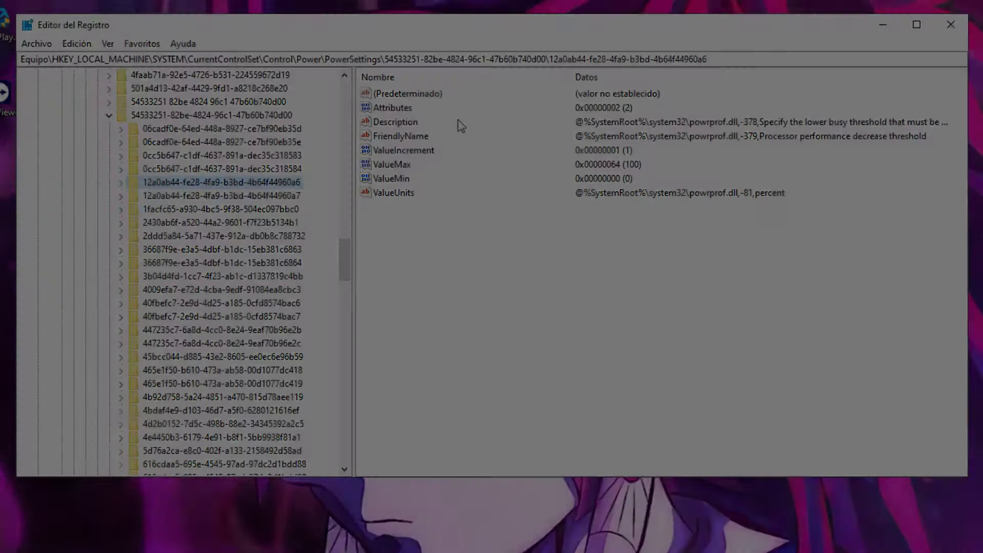
key("alt+F4")
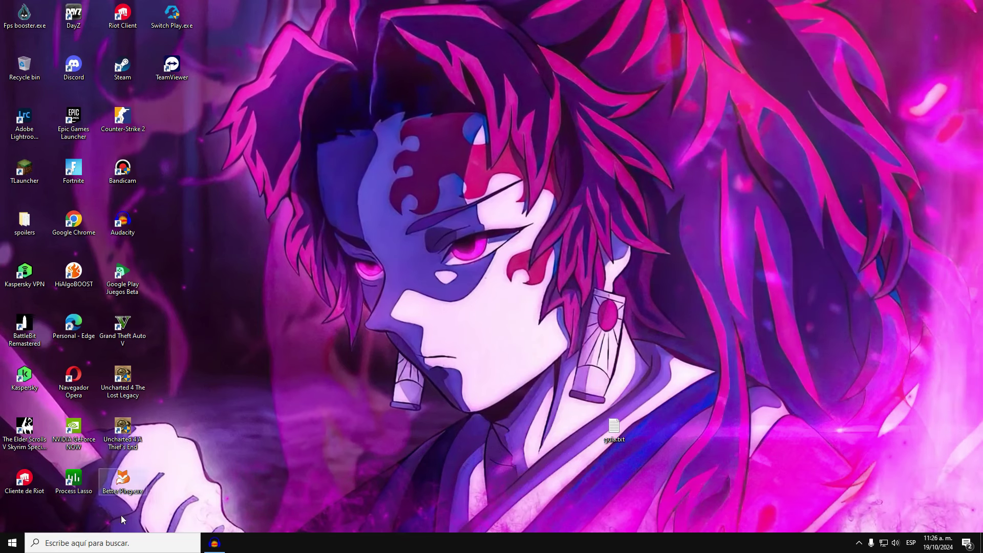
Search Windows for "plan" and open the power plan selection settings (Elegir un plan de energía) again.
key("super+s")
type("plan")
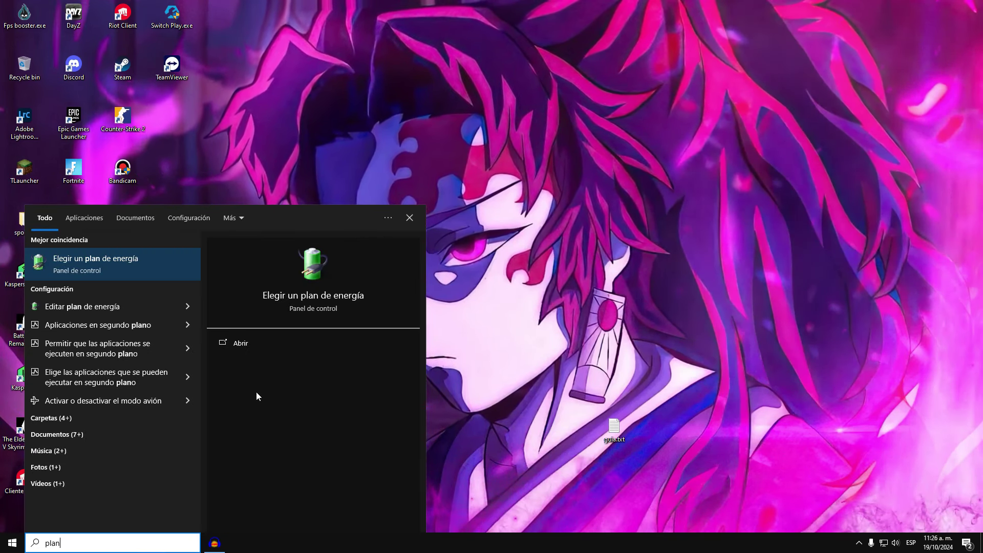
left_click(164, 257)
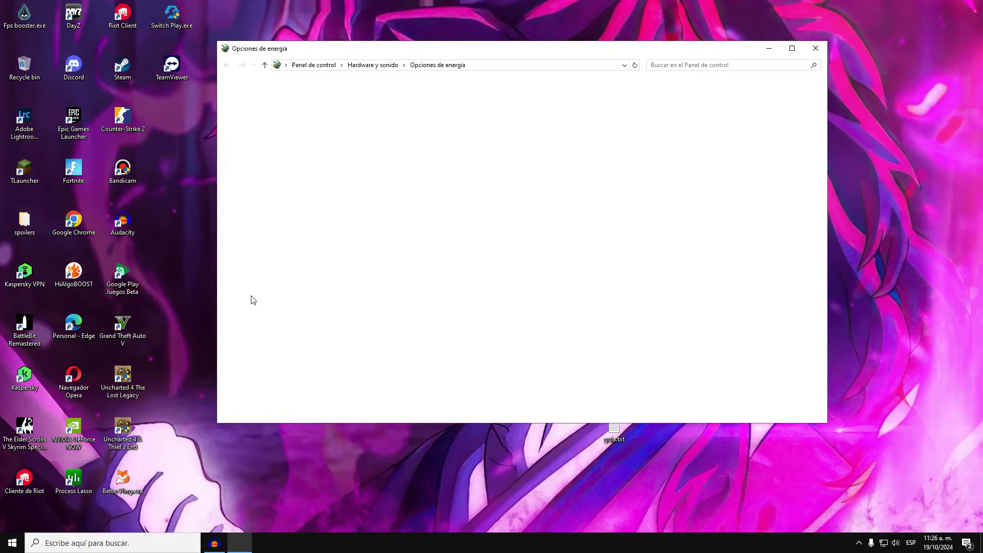
Open the advanced power settings of the briefrenzo plan and expand Administración de energía del procesador.
left_click(553, 174)
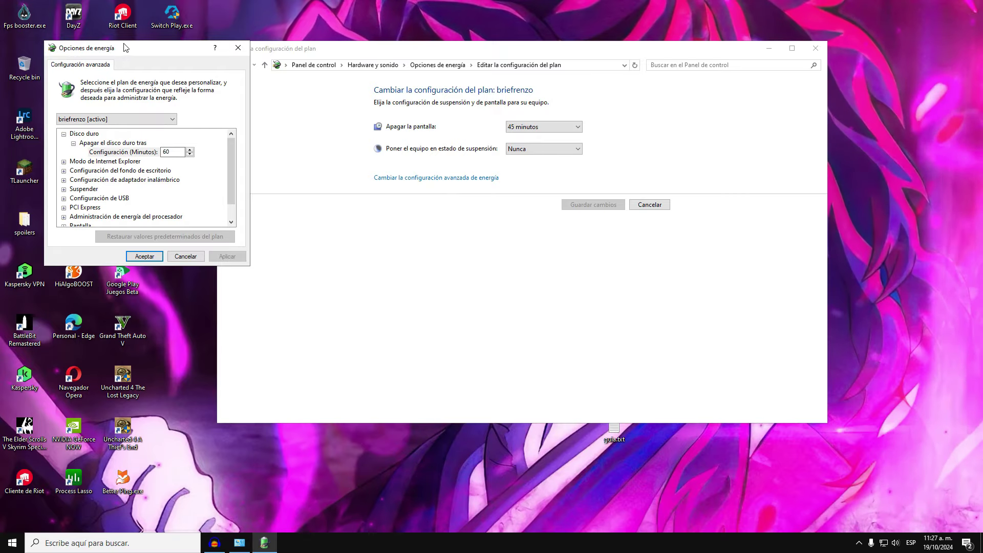
left_click_drag(128, 48, 465, 114)
left_click(401, 282)
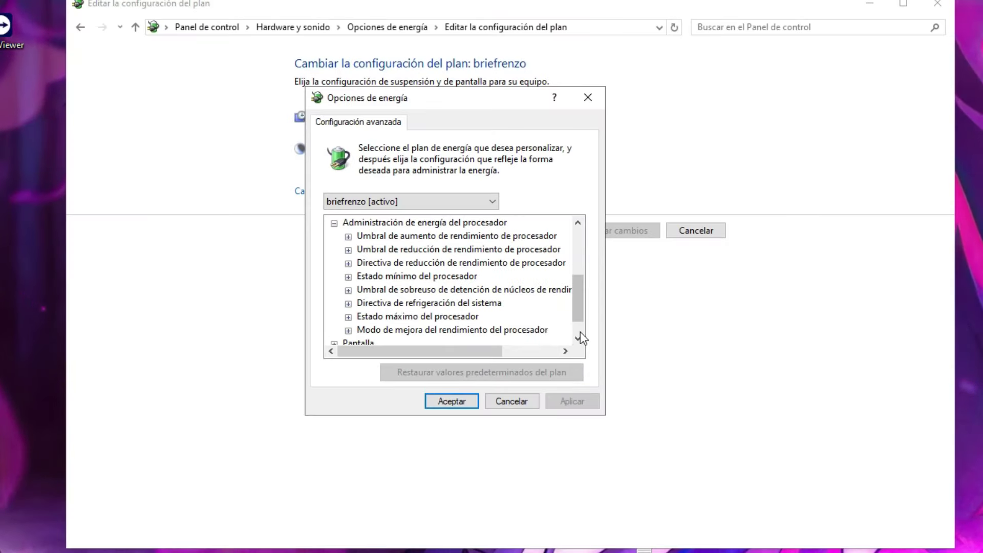
left_click(395, 249)
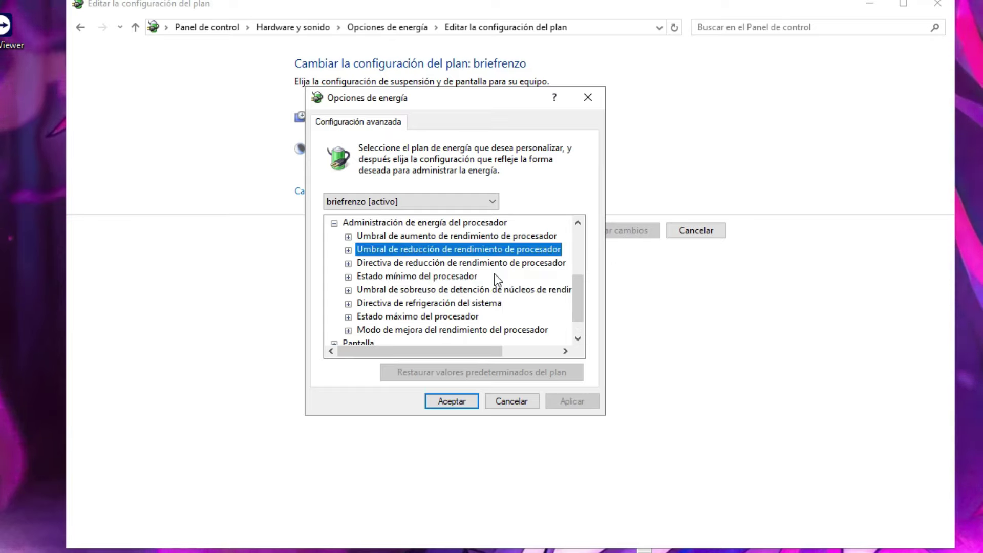
left_click(466, 264)
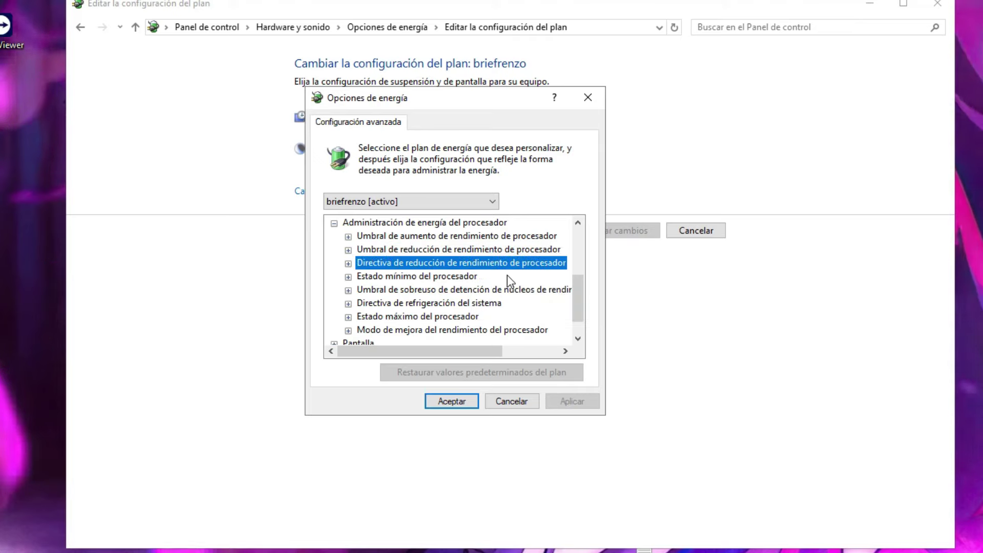
mouse_move(489, 267)
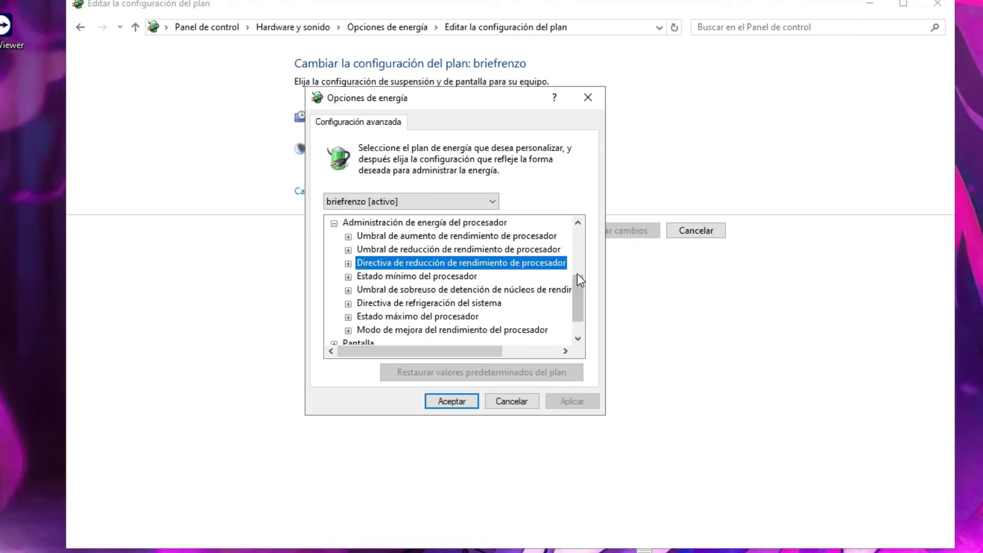
left_click(469, 253)
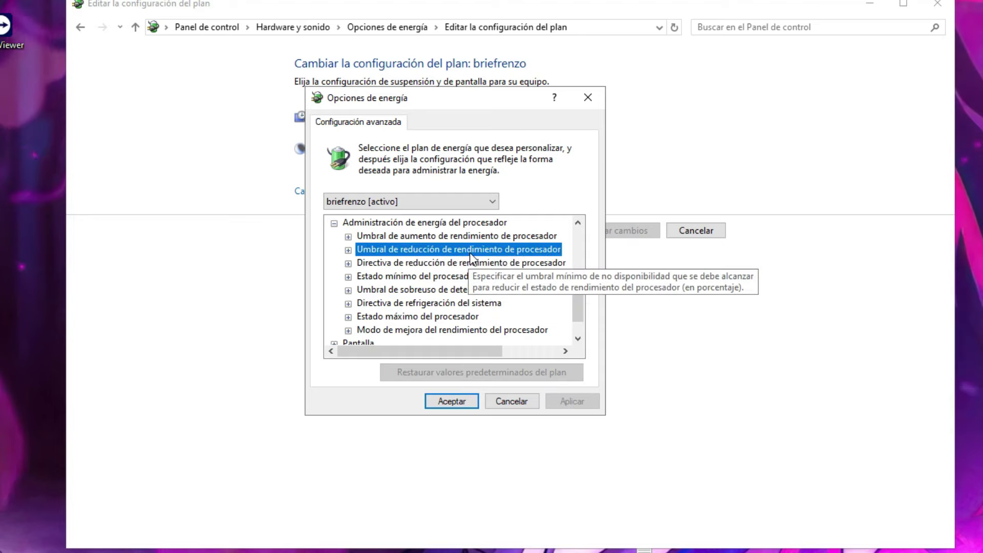
Expand Directiva de reducción de rendimiento de procesador and open the choices for its Configuración value.
left_click(432, 266)
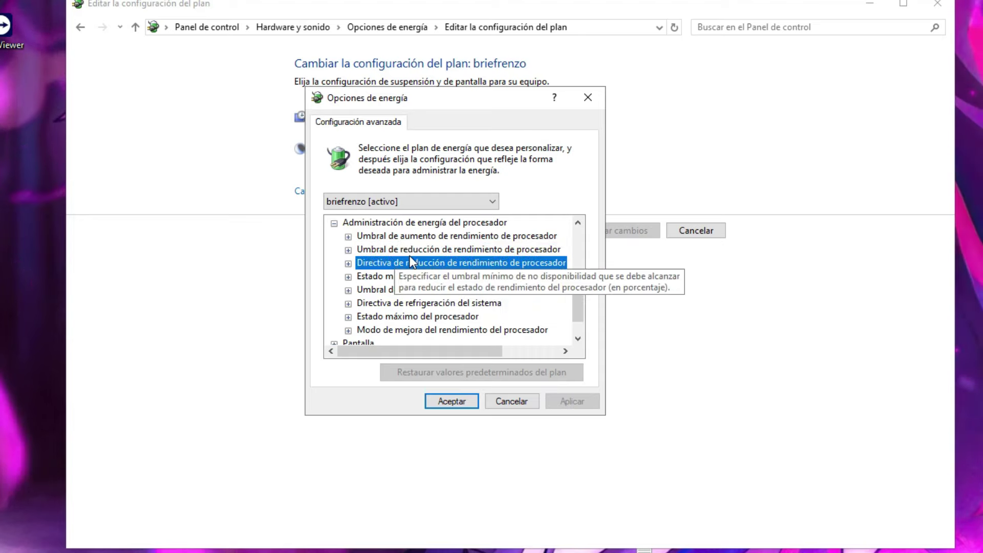
left_click(350, 264)
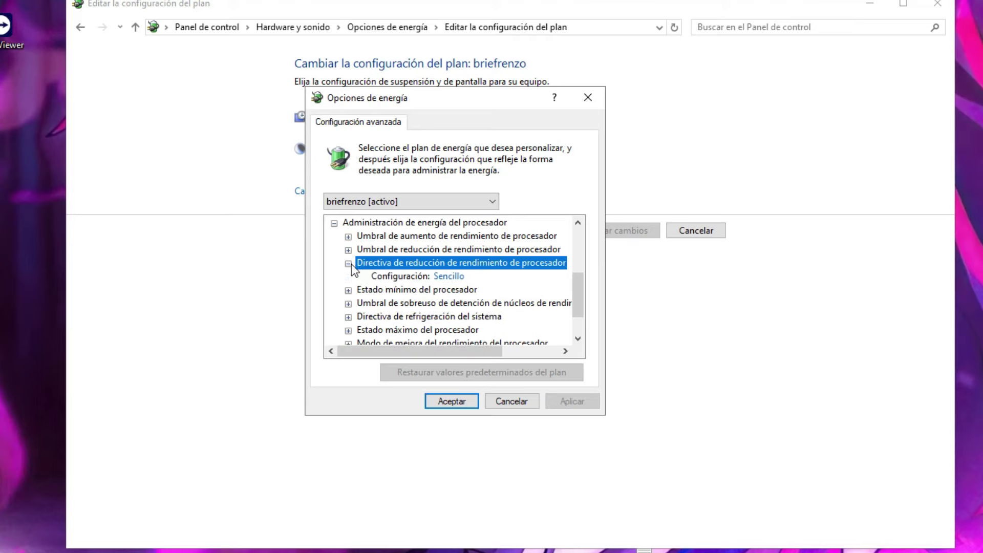
left_click(445, 279)
left_click(446, 279)
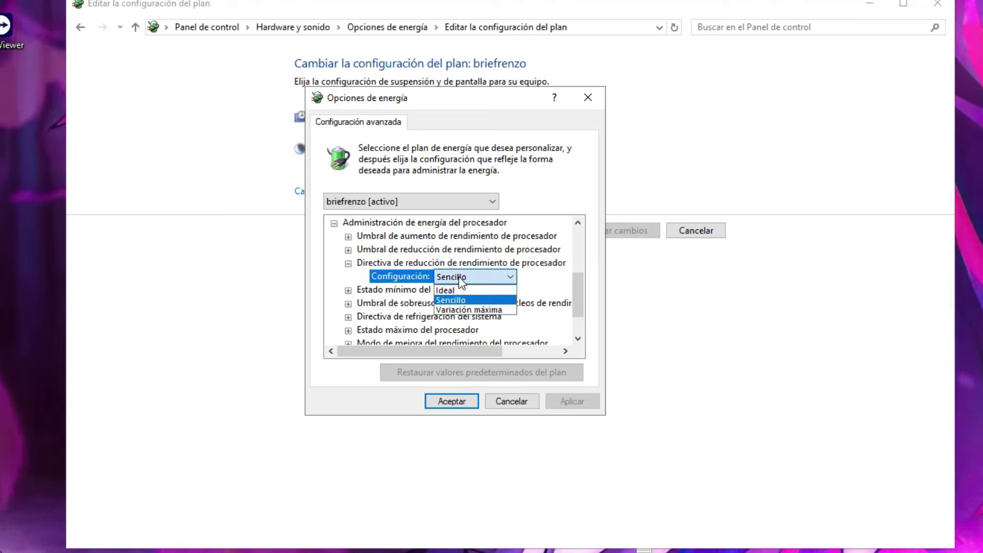